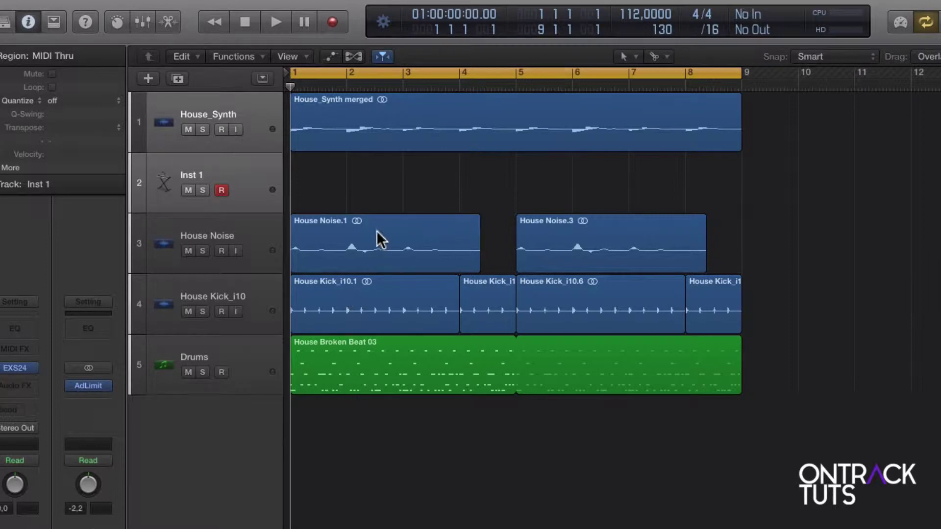
# Step: Play back the house arrangement, stop it, and return to the song start
pyautogui.press('space')
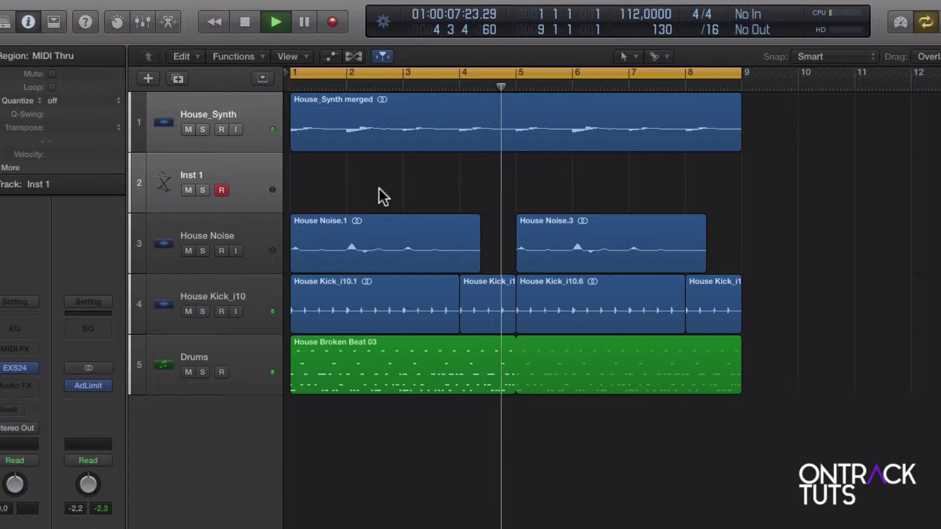
pyautogui.press('space')
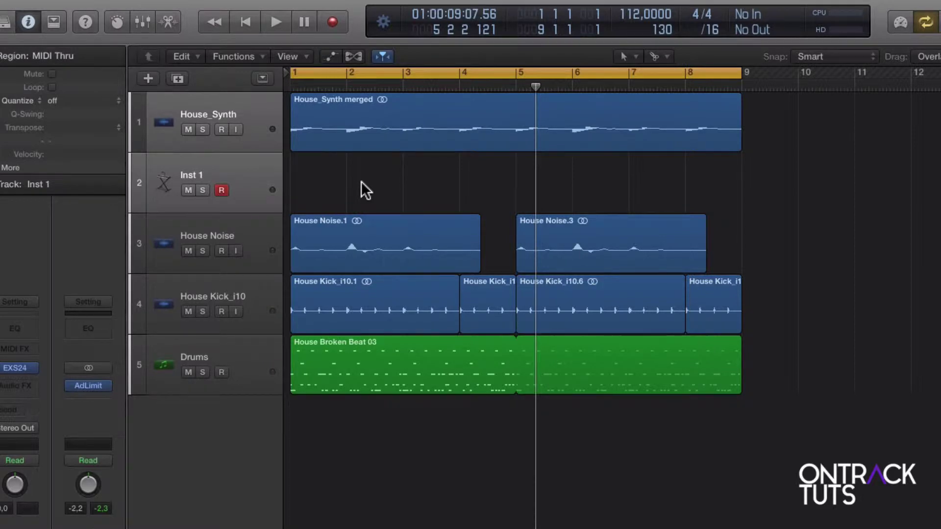
pyautogui.press('Return')
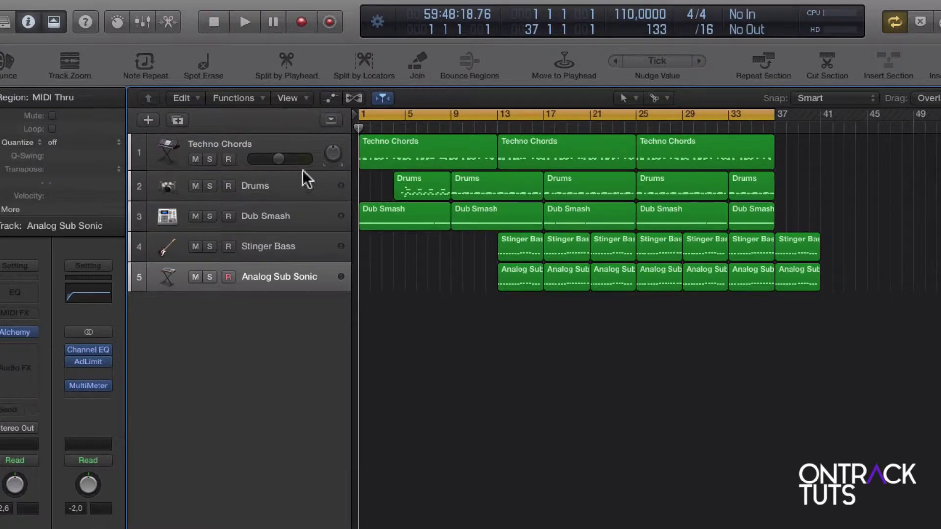
# Step: Solo the Drums track and audition it from around bar 4, then unsolo it and stop
pyautogui.click(280, 145)
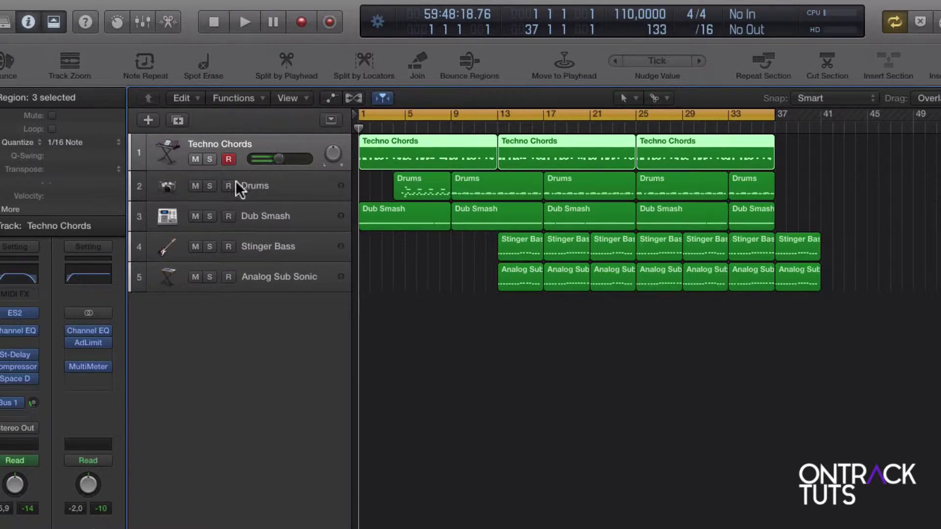
pyautogui.click(211, 186)
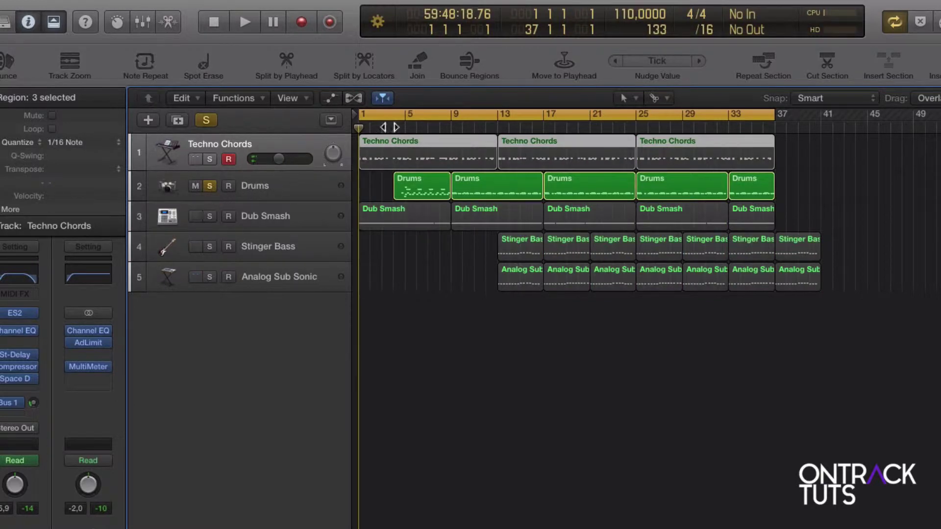
pyautogui.click(391, 128)
pyautogui.press('space')
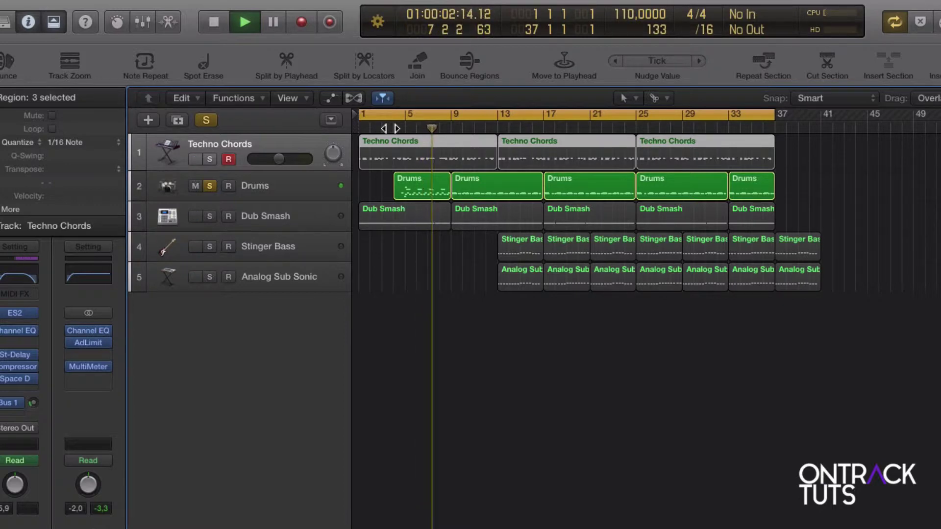
pyautogui.click(209, 185)
pyautogui.click(307, 173)
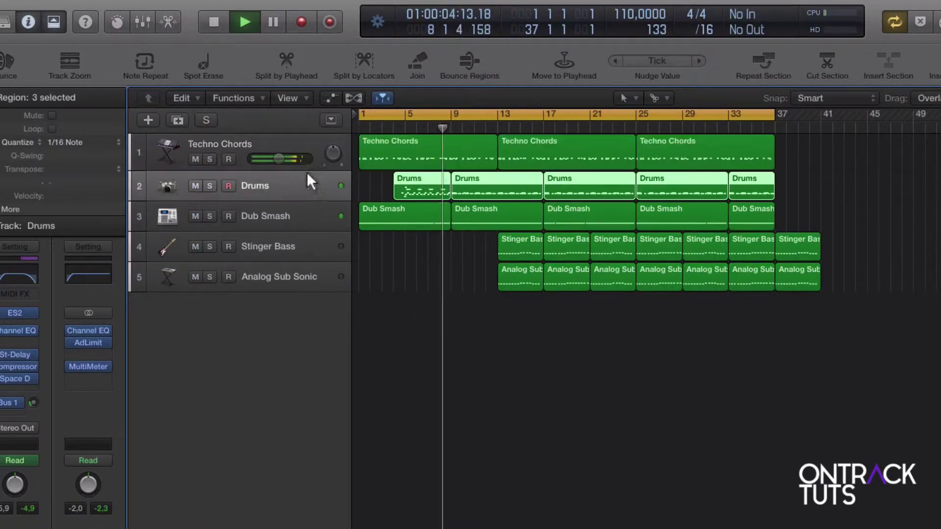
pyautogui.press('space')
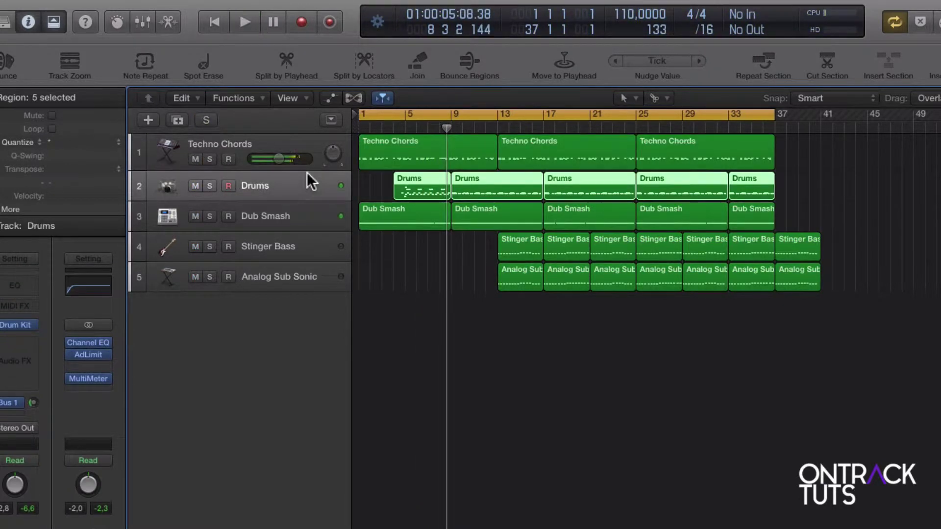
pyautogui.click(276, 240)
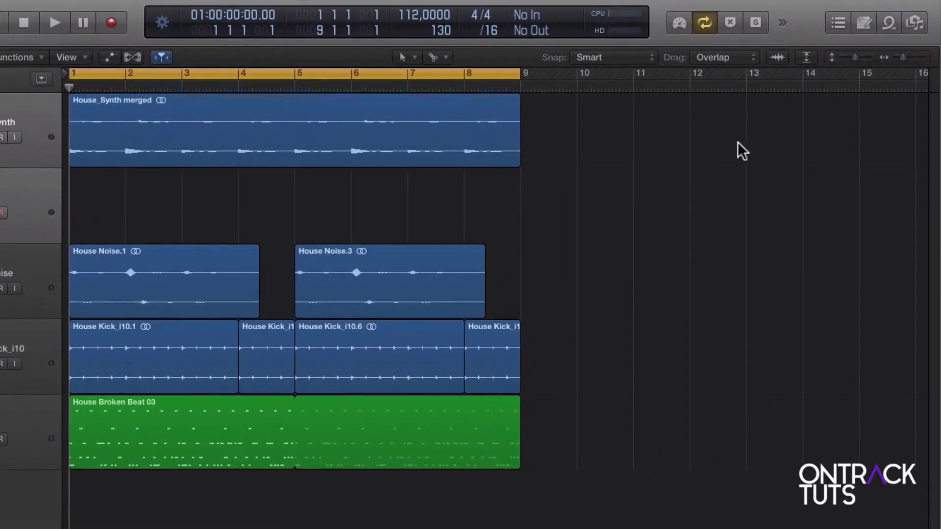
# Step: Show the All Files browser listing the HouseToon project folder's contents
pyautogui.click(914, 23)
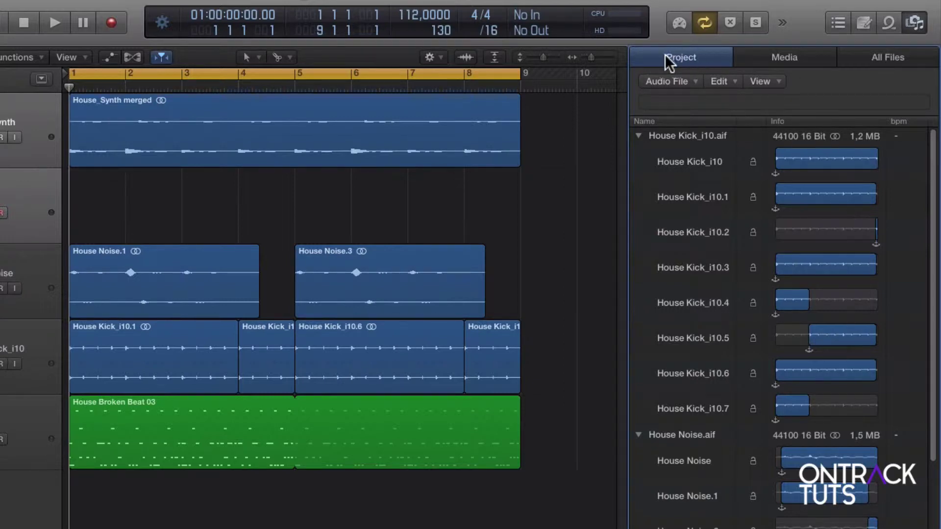
pyautogui.click(874, 55)
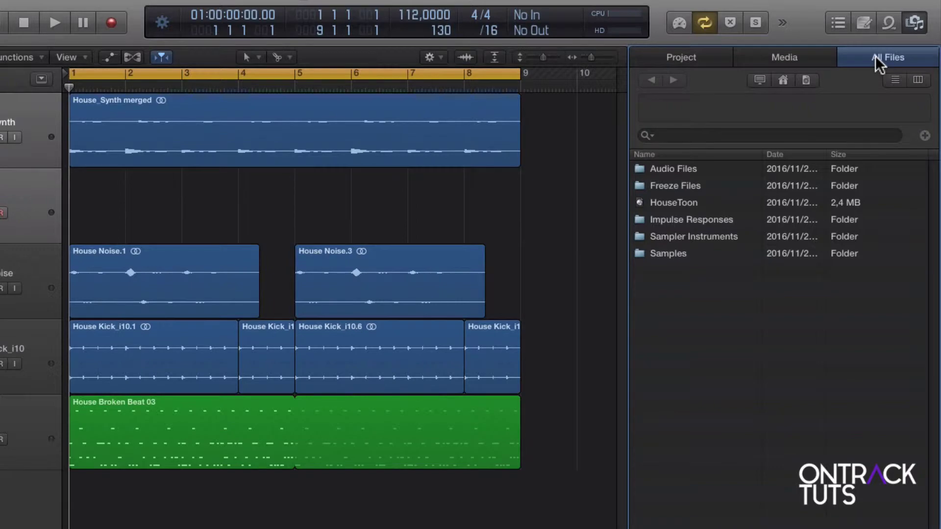
# Step: Go up to Logic Import Feature and open the TechRaveChords project's track list
pyautogui.click(812, 81)
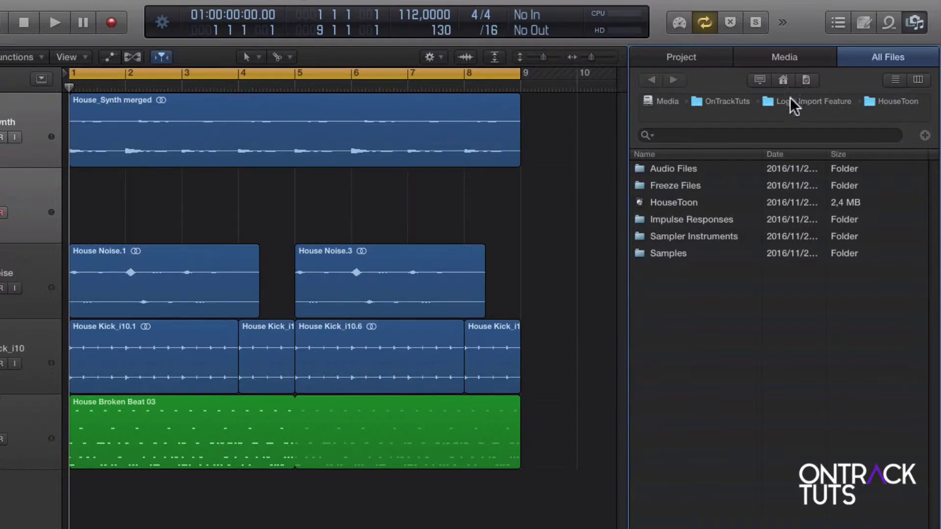
pyautogui.click(807, 101)
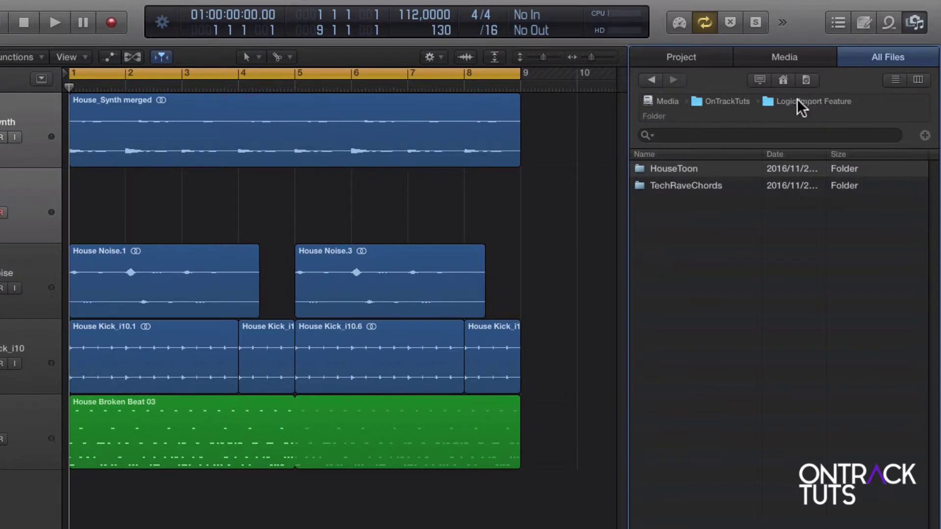
pyautogui.doubleClick(681, 185)
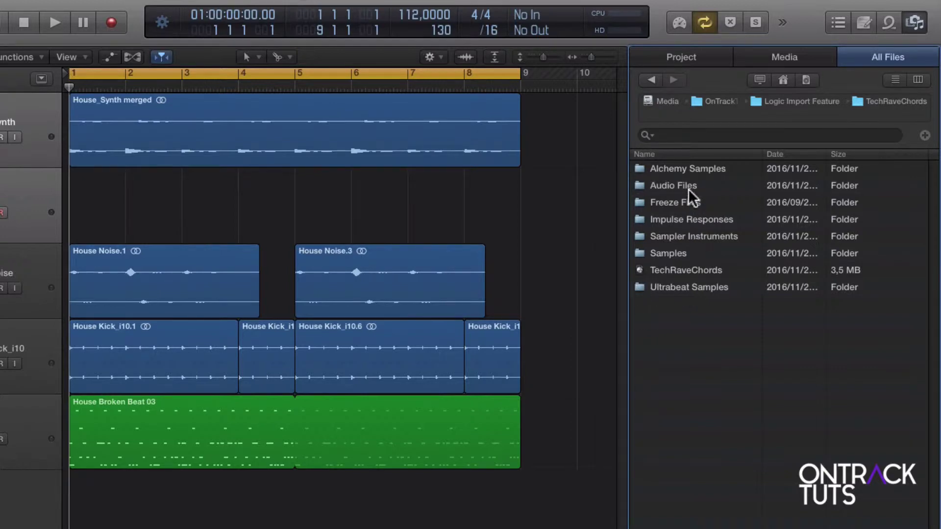
pyautogui.doubleClick(682, 269)
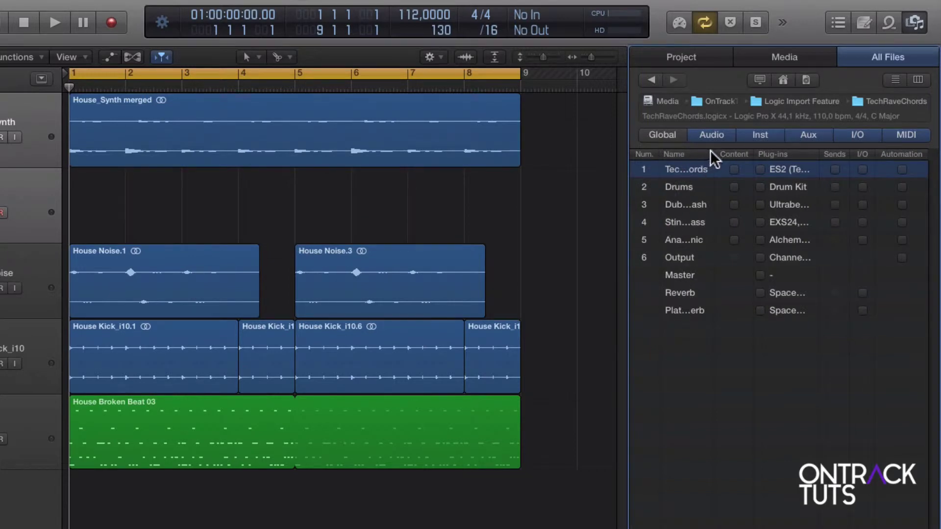
# Step: Widen the name column, then tick the Drums content and Stinger Bass plug-ins for import
pyautogui.moveTo(721, 153)
pyautogui.mouseDown()
pyautogui.moveTo(790, 163)
pyautogui.moveTo(728, 162)
pyautogui.mouseUp()
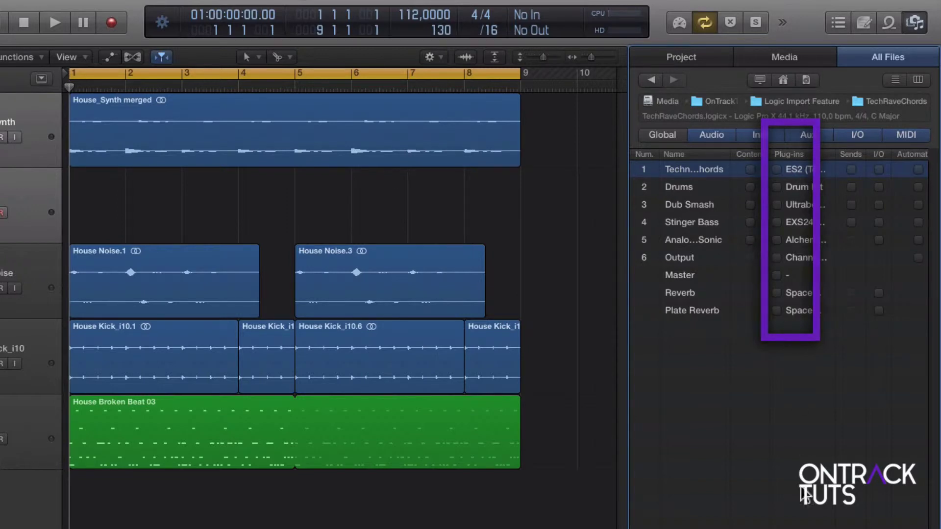
pyautogui.hscroll(2, 852, 252)
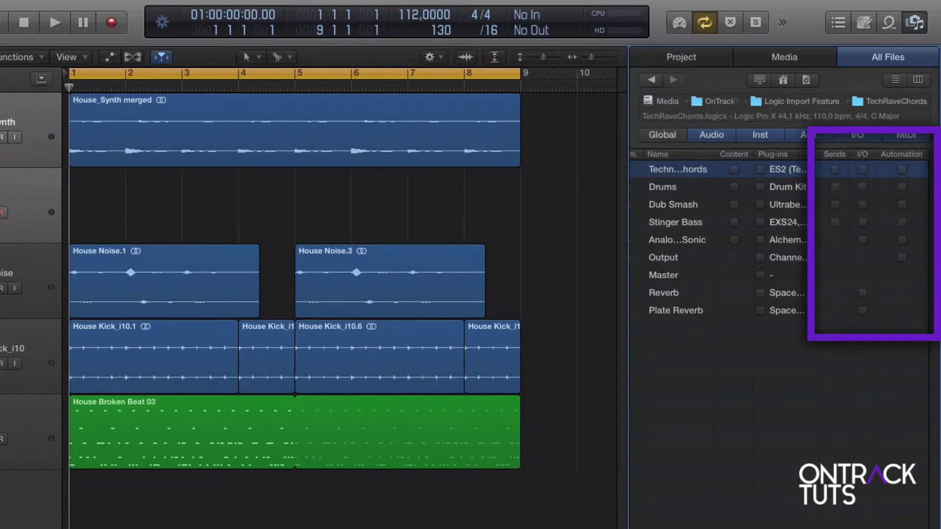
pyautogui.hscroll(-2, 784, 235)
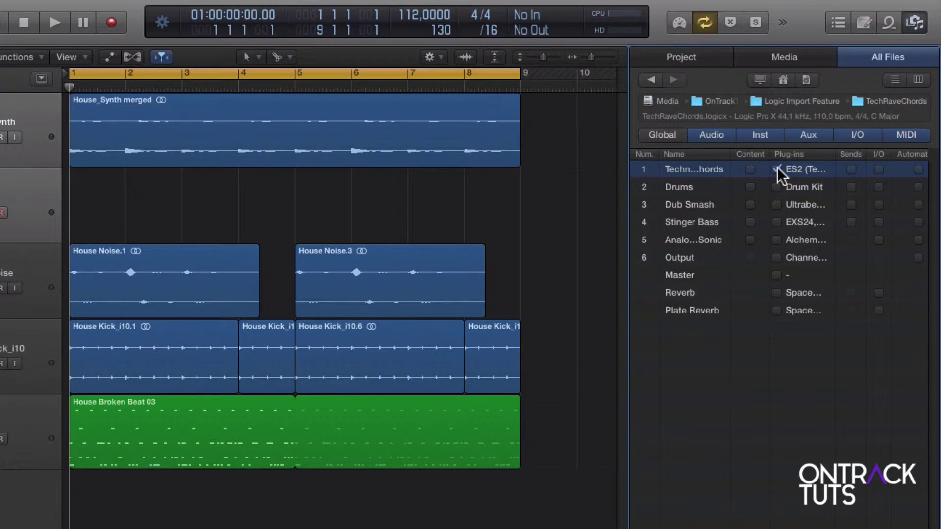
pyautogui.click(751, 187)
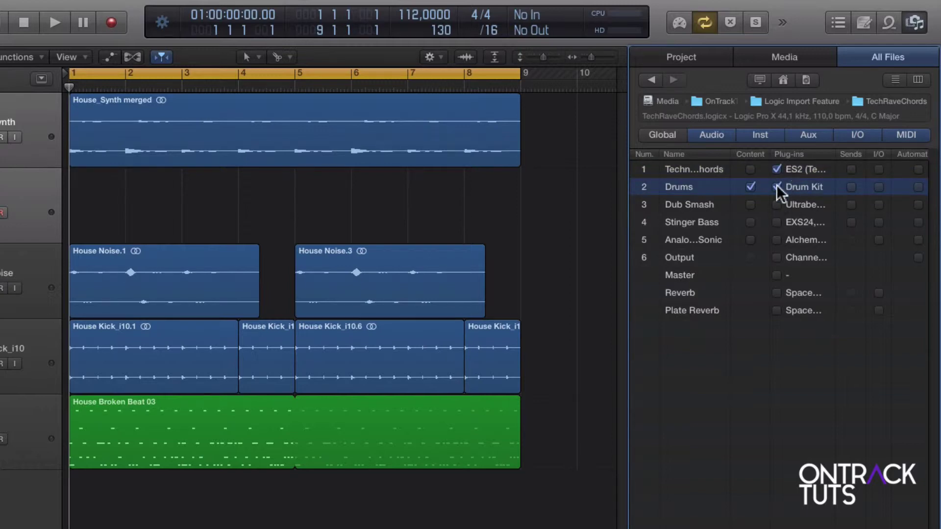
pyautogui.click(776, 222)
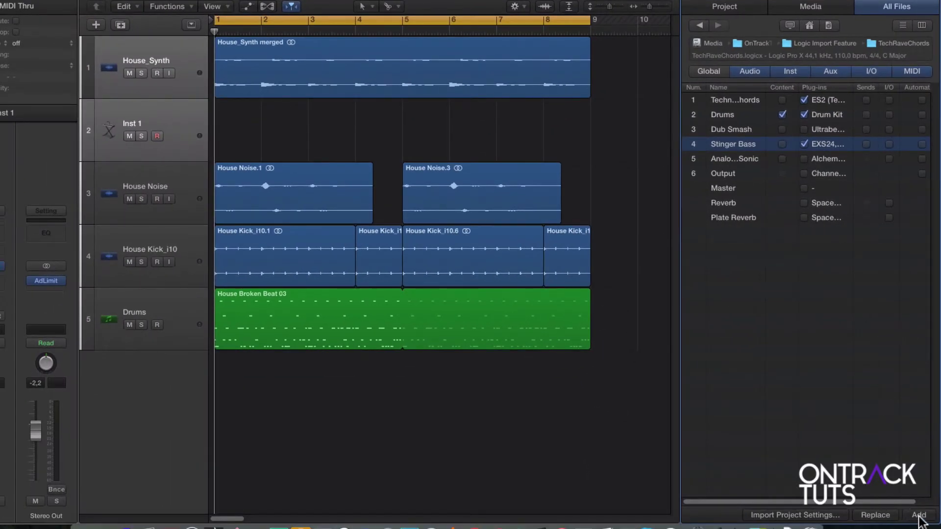
# Step: Add the Techno Chords, Drums and Stinger Bass tracks, then hide the browser and zoom out
pyautogui.click(918, 514)
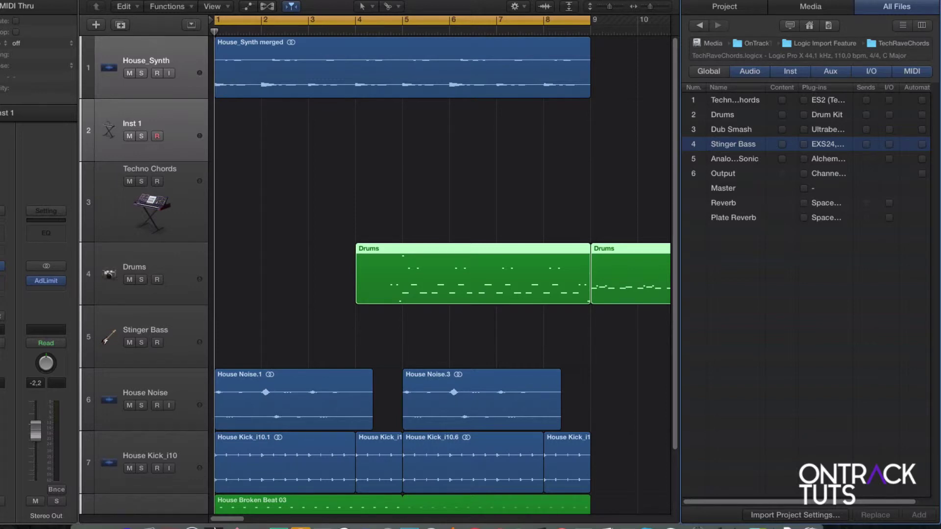
pyautogui.press('f')
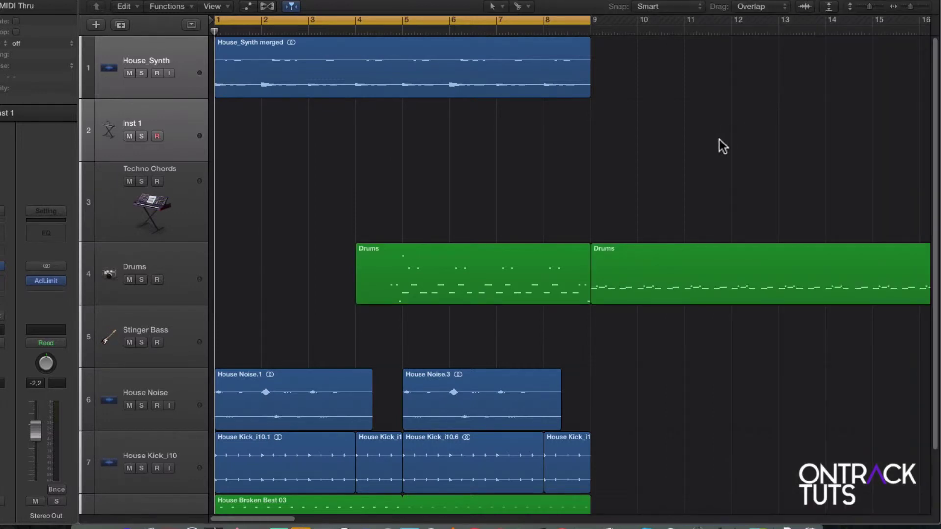
pyautogui.press('super+Up')
pyautogui.press('super+Left')
pyautogui.press('super+Up')
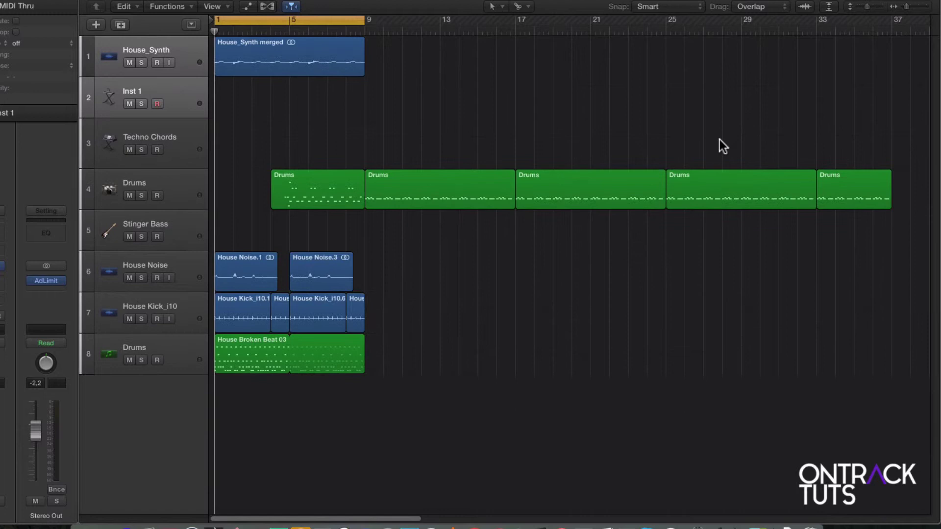
# Step: Delete the first Drums region, move the next to bar 1, and select the House Kick and Broken Beat regions
pyautogui.click(305, 189)
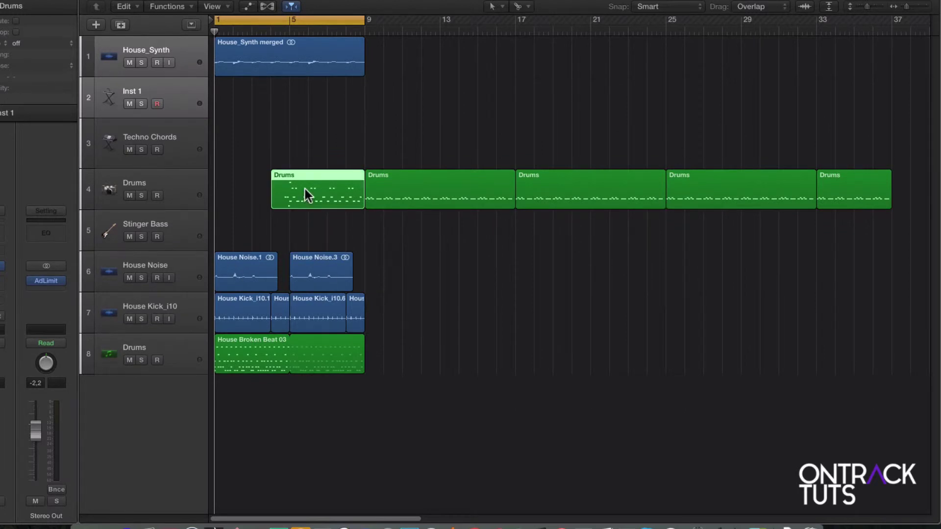
pyautogui.press('Delete')
pyautogui.click(390, 198)
pyautogui.moveTo(388, 194); pyautogui.dragTo(268, 191)
pyautogui.moveTo(382, 363); pyautogui.dragTo(205, 317)
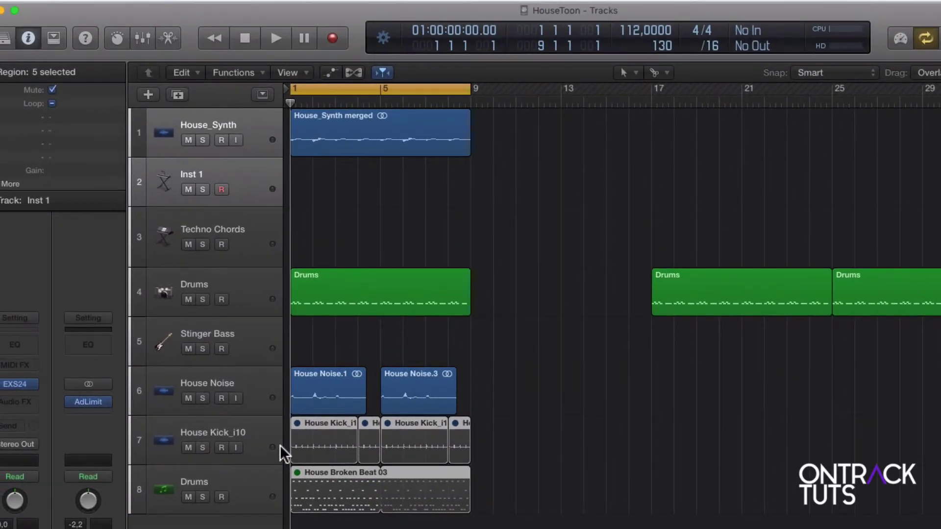
# Step: Play the arrangement from the start, then stop and return the playhead to bar 1
pyautogui.press('space')
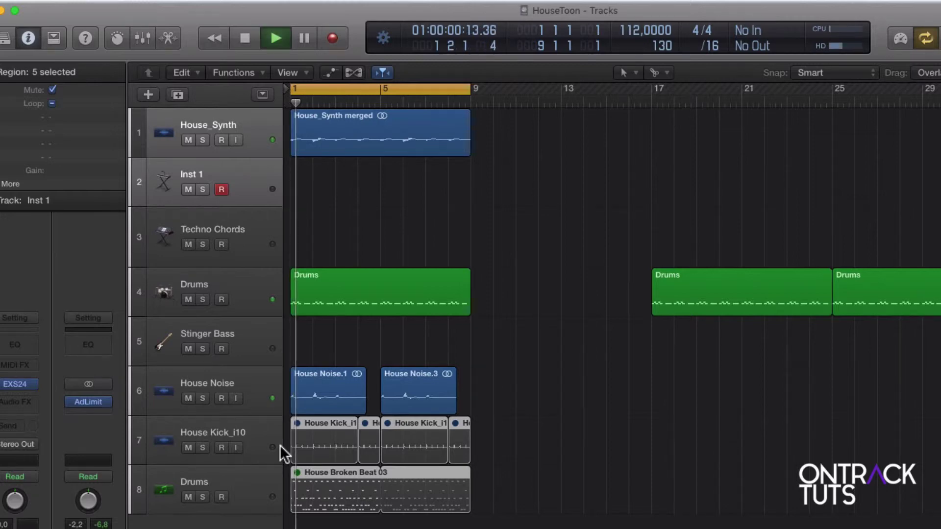
pyautogui.click(222, 286)
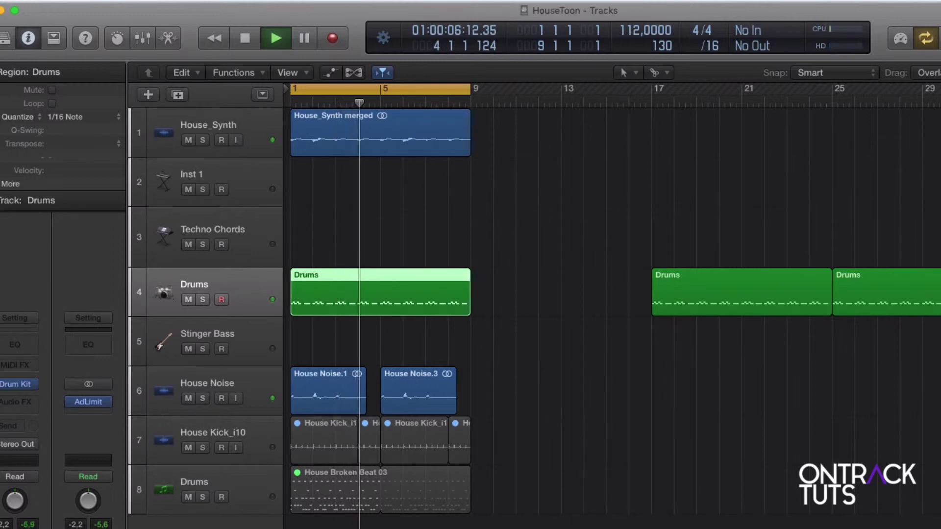
pyautogui.press('space')
pyautogui.press('Return')
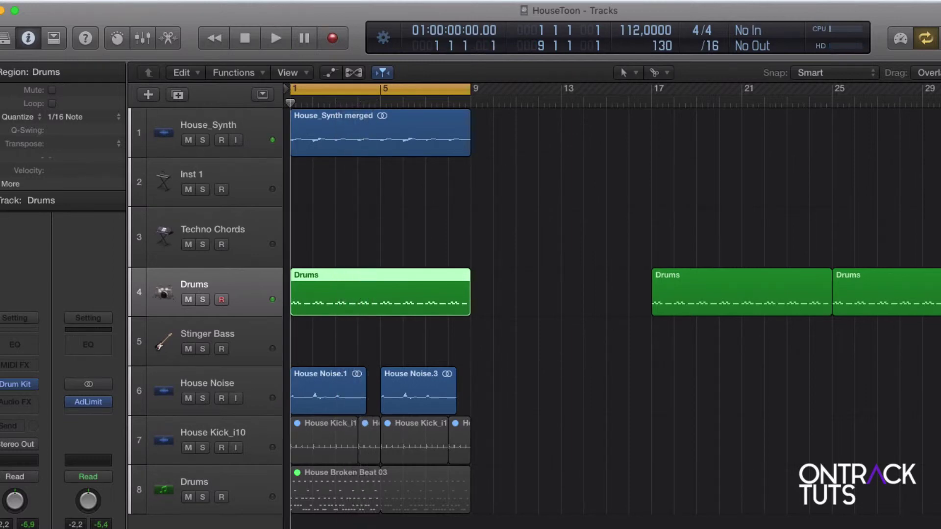
pyautogui.click(257, 230)
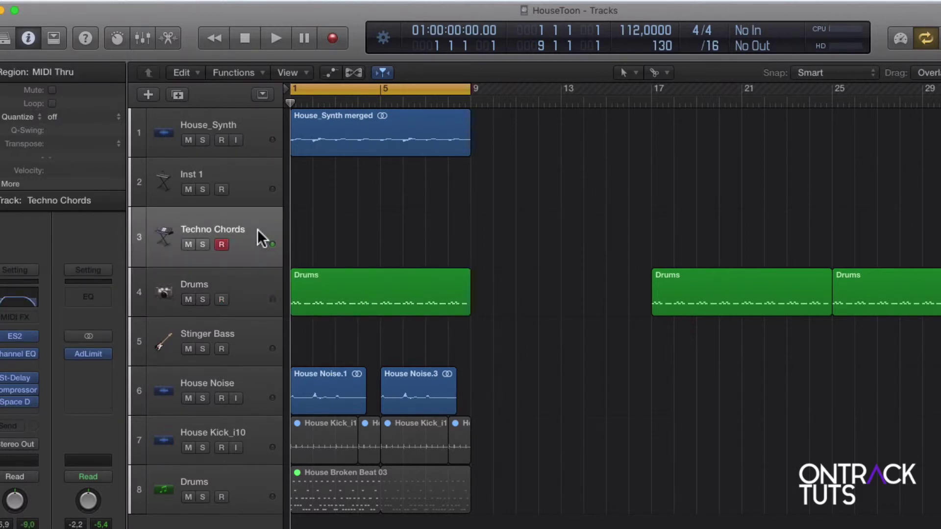
# Step: Record a Techno Chords MIDI part running from bar 1 to bar 9
pyautogui.press('r')
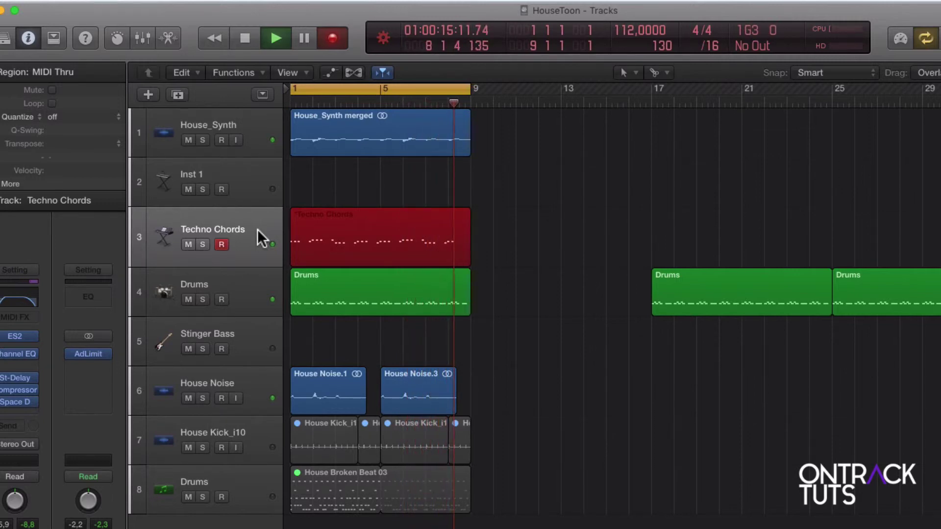
pyautogui.press('space')
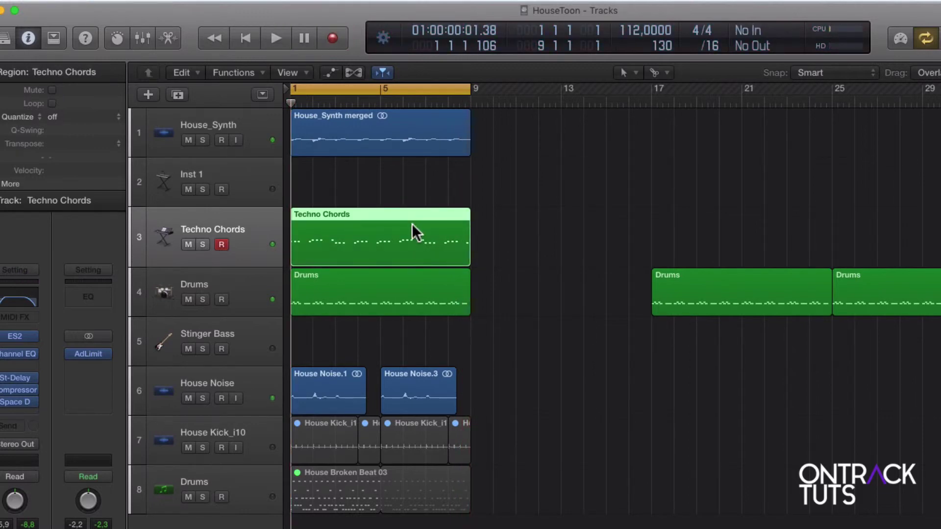
# Step: Arm the Stinger Bass track and record its MIDI part across bars 1 to 9
pyautogui.click(250, 335)
pyautogui.press('r')
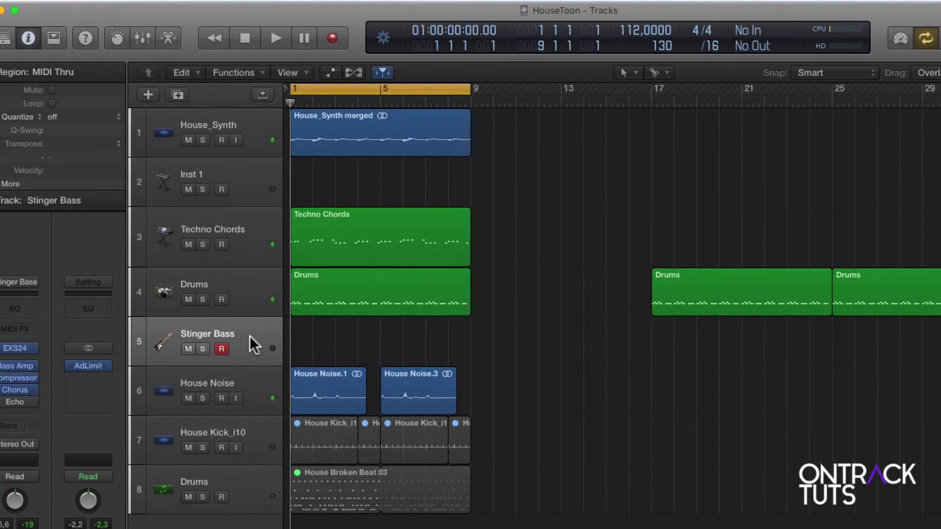
pyautogui.press('r')
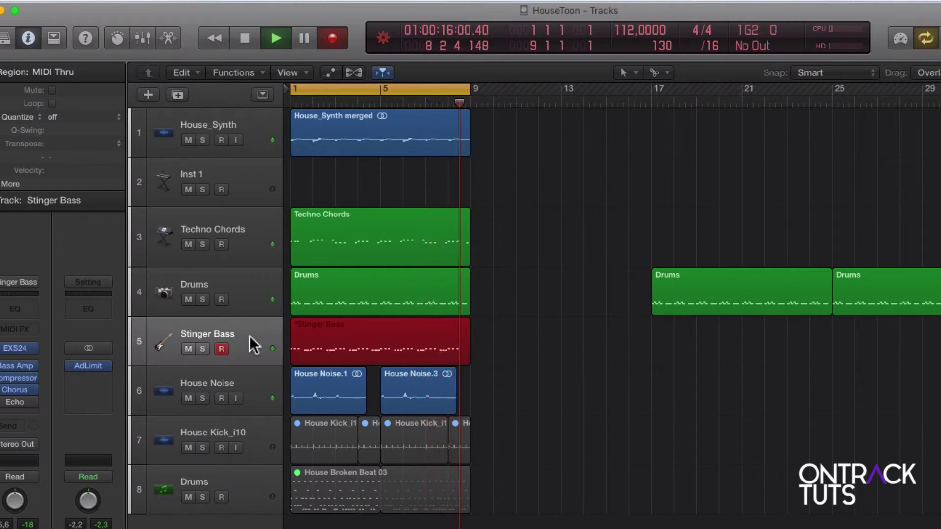
pyautogui.press('space')
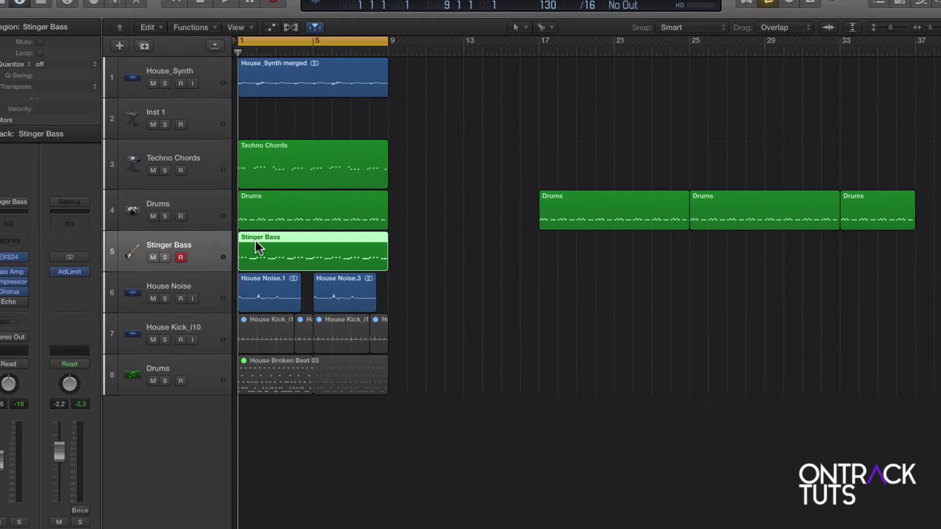
# Step: Raise the Stinger Bass fader to -1,0 dB and play back the mix
pyautogui.moveTo(2, 468); pyautogui.dragTo(22, 415)
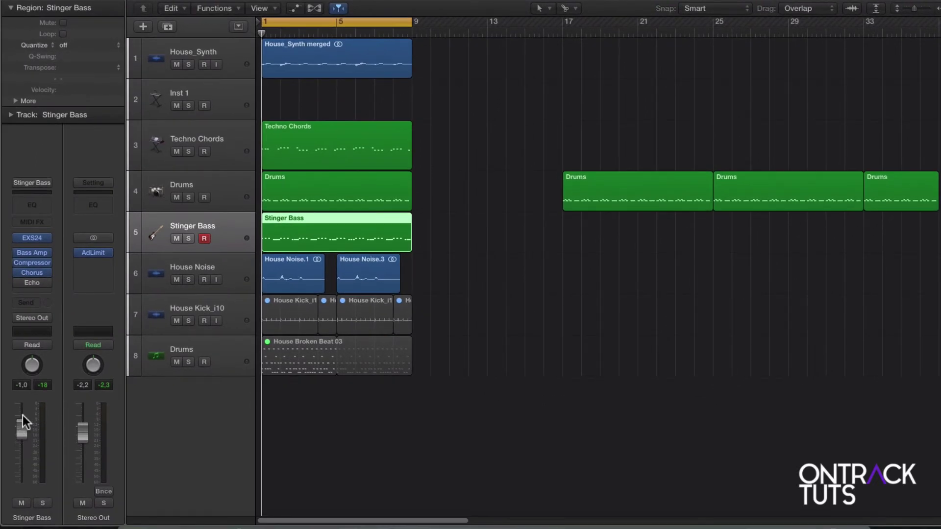
pyautogui.press('space')
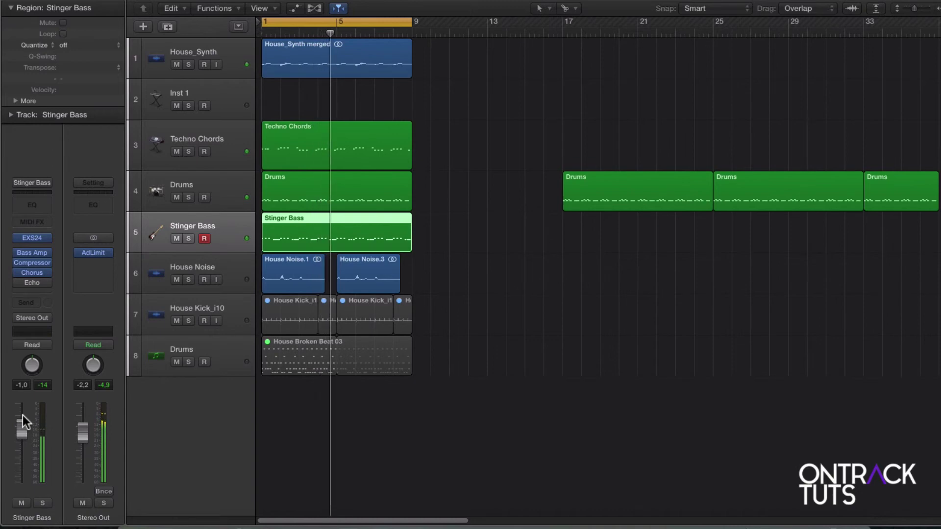
pyautogui.press('space')
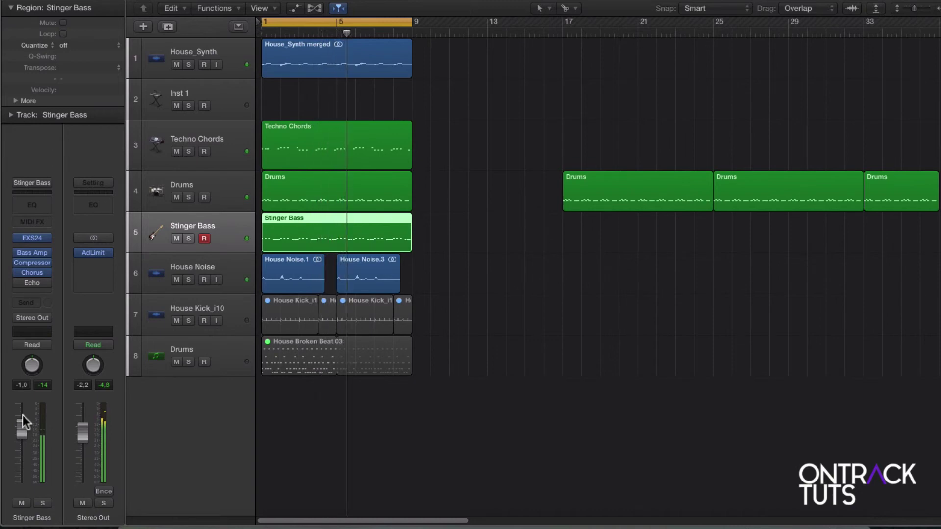